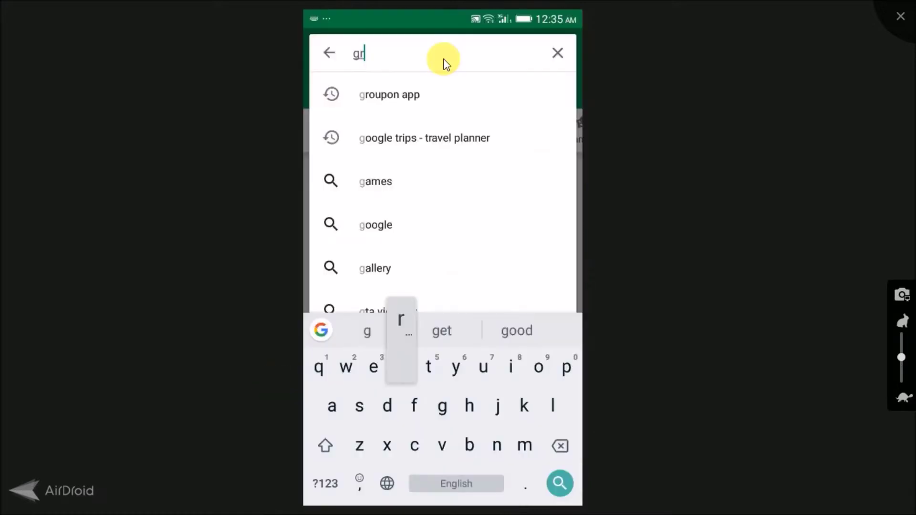
type("ra")
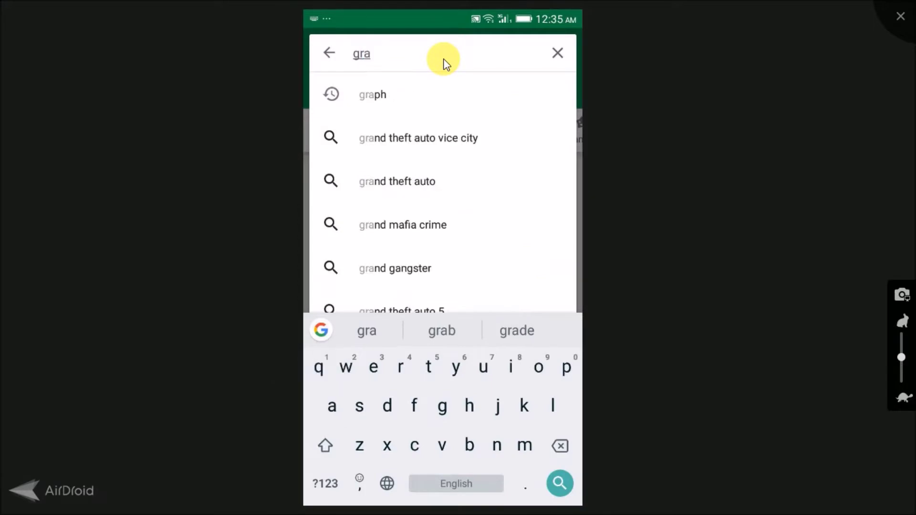
type("mm")
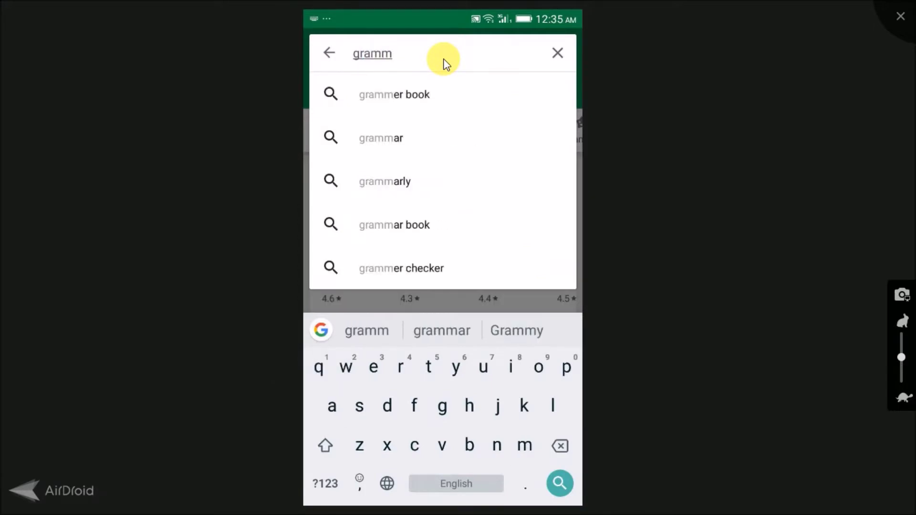
type("er")
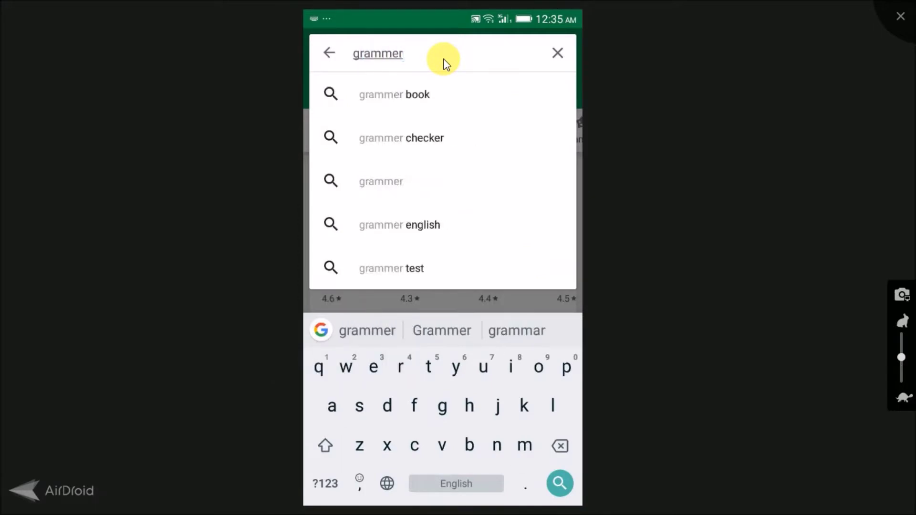
type("l")
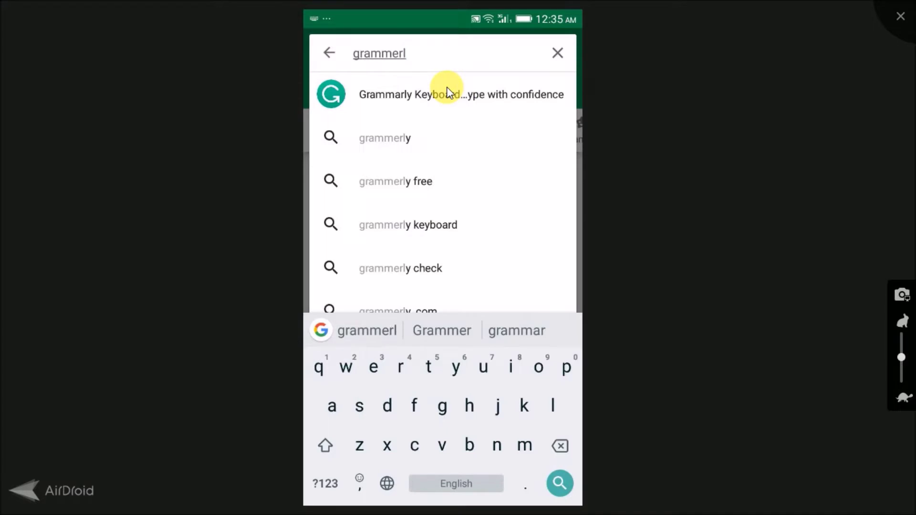
Step: Open the 'Grammarly Keyboard – Type with confidence' Play Store listing and start installing it
left_click(447, 94)
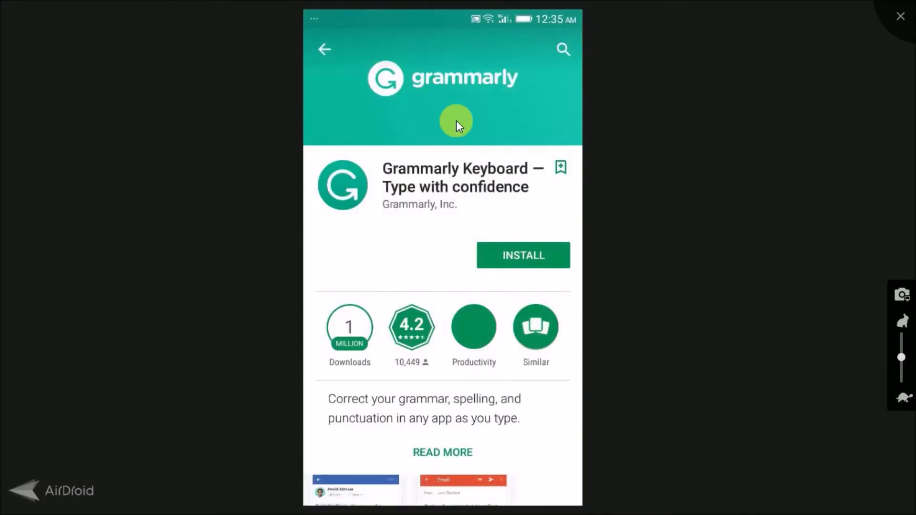
left_click(513, 256)
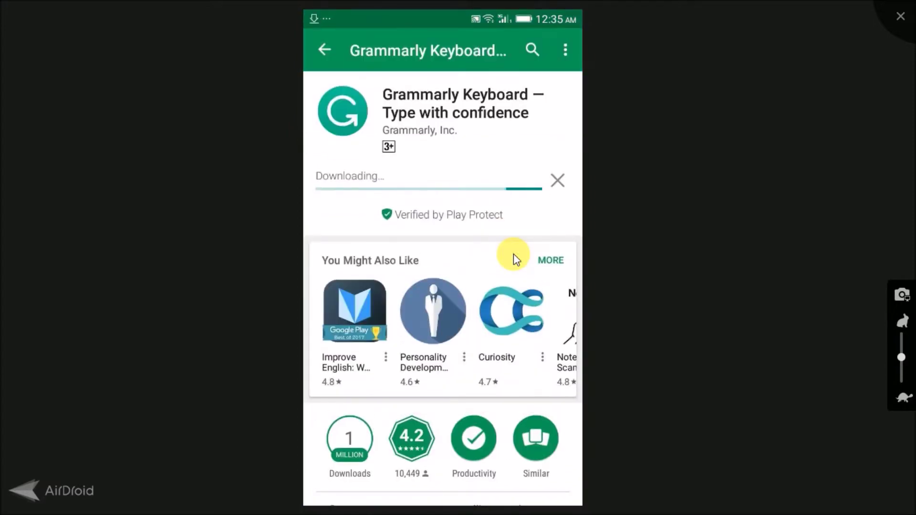
scroll(513, 254, "down", 5)
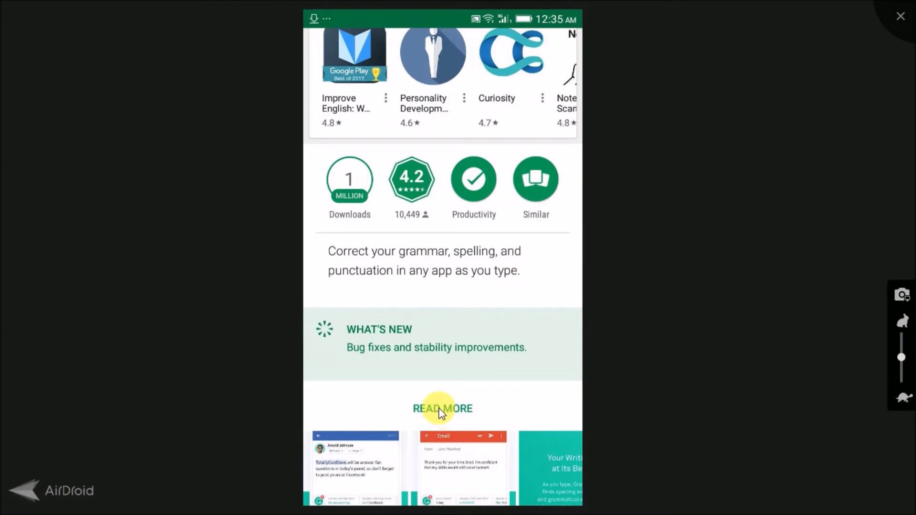
Step: Expand Grammarly Keyboard's full description, then launch the installed app to its welcome screen
left_click(439, 410)
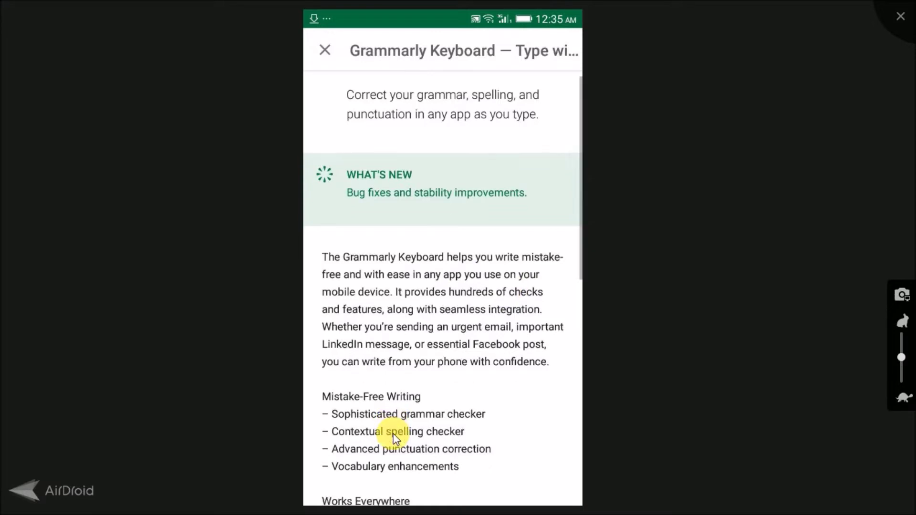
scroll(393, 436, "down", 5)
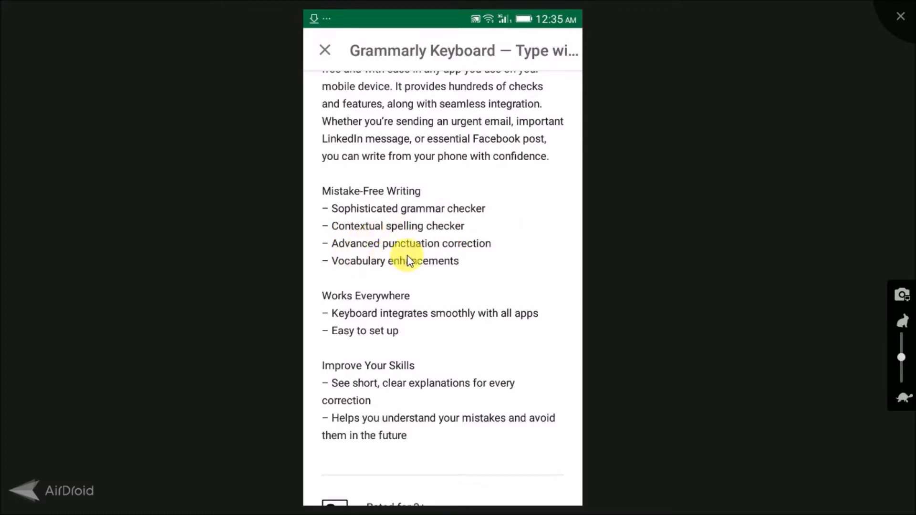
left_click(359, 275)
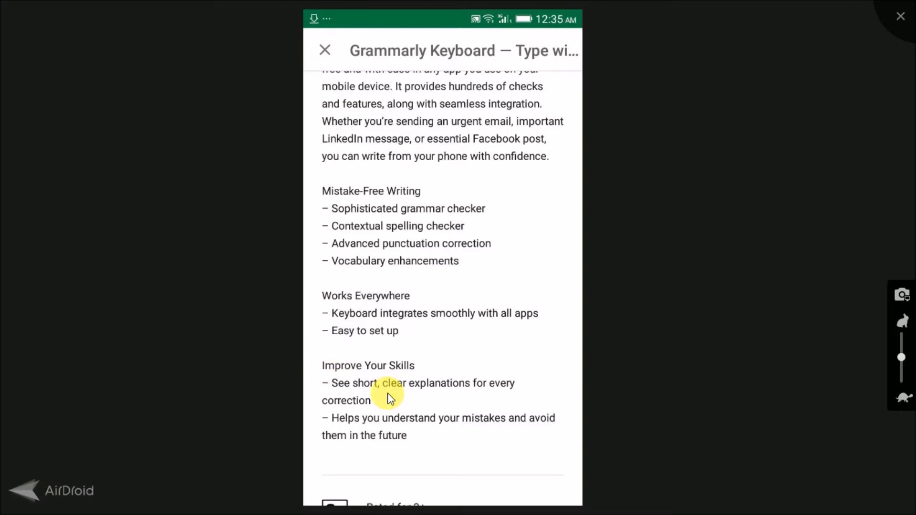
scroll(391, 399, "down", 5)
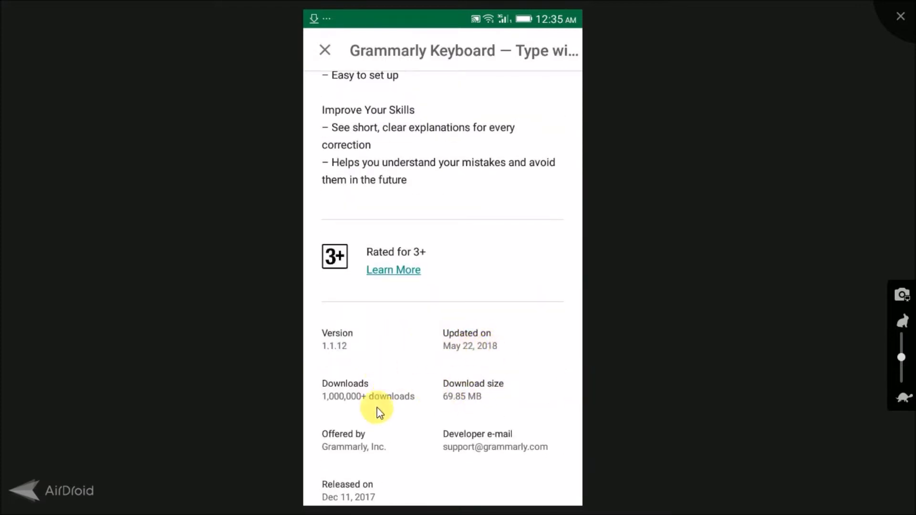
scroll(354, 378, "up", 1)
scroll(373, 365, "up", 7)
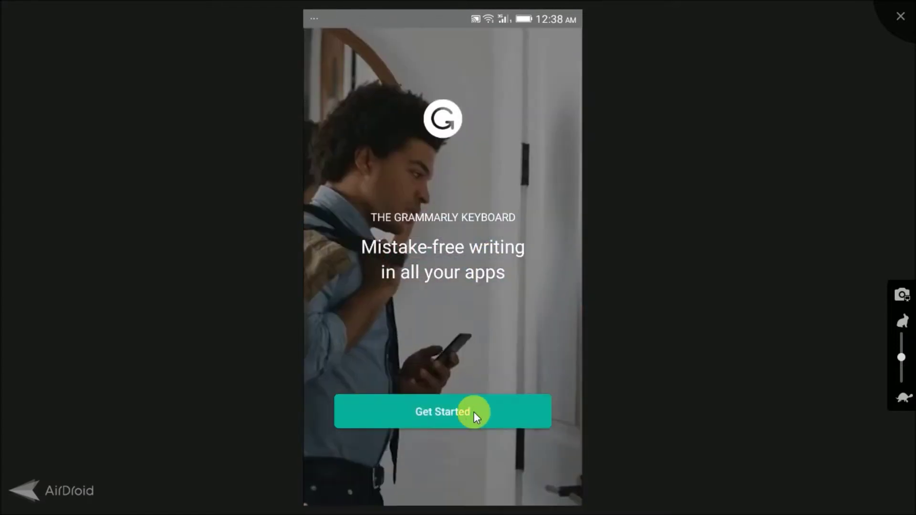
Step: Begin Grammarly setup, sign up with email, and reach Android's Language & Input keyboard list
left_click(474, 412)
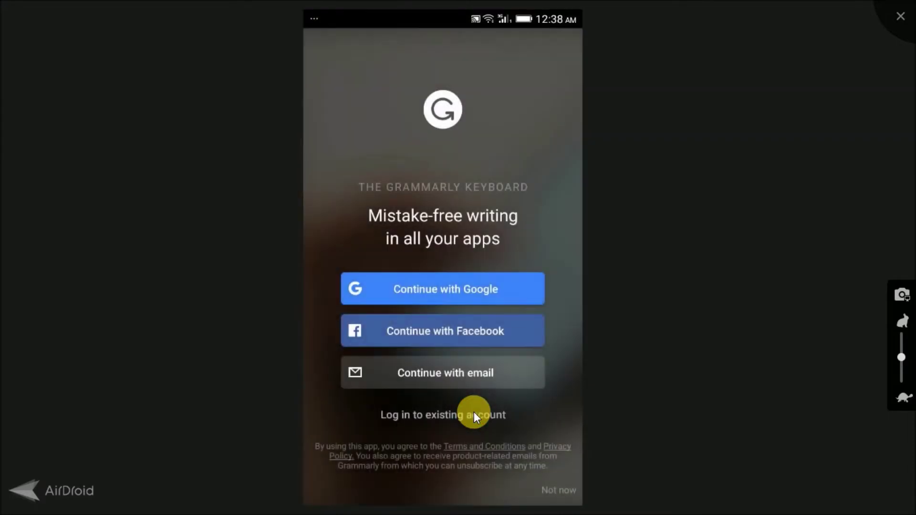
left_click(475, 378)
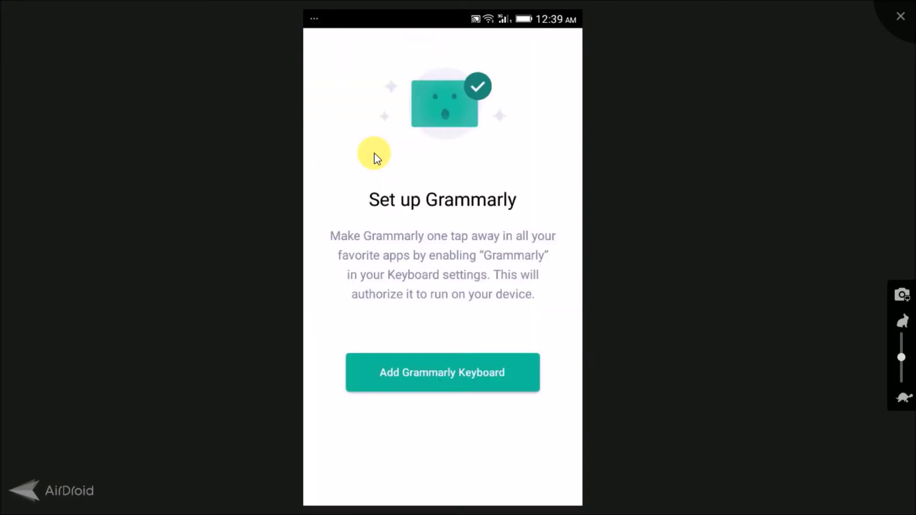
left_click(432, 372)
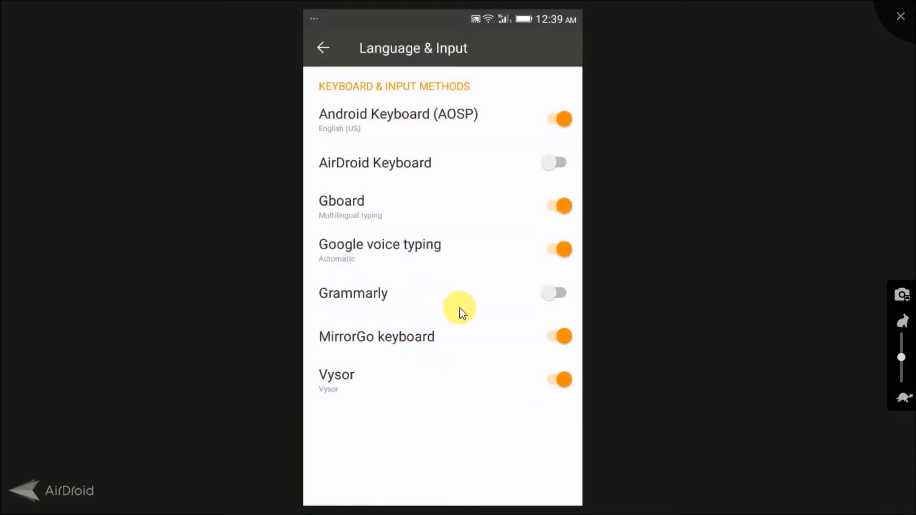
Step: Turn on Grammarly in Language & Input, accept the warning, and select it as the input method
left_click(559, 290)
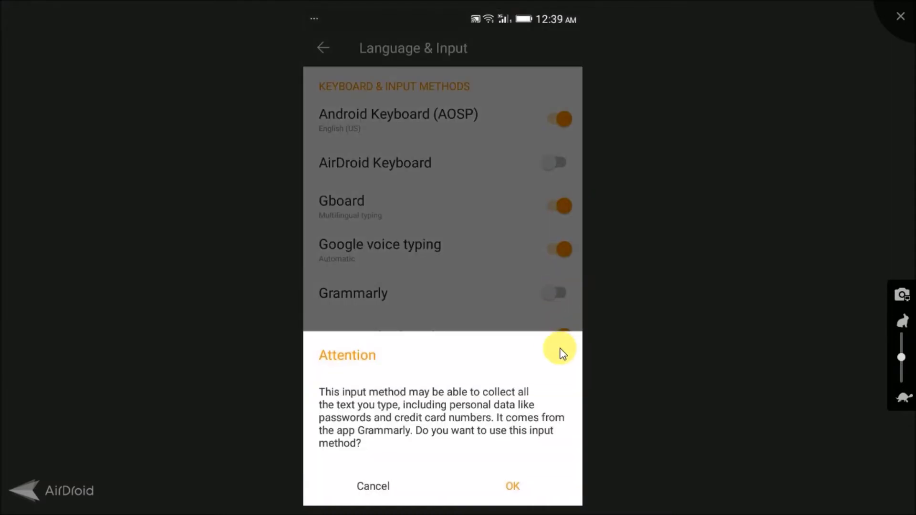
left_click(512, 492)
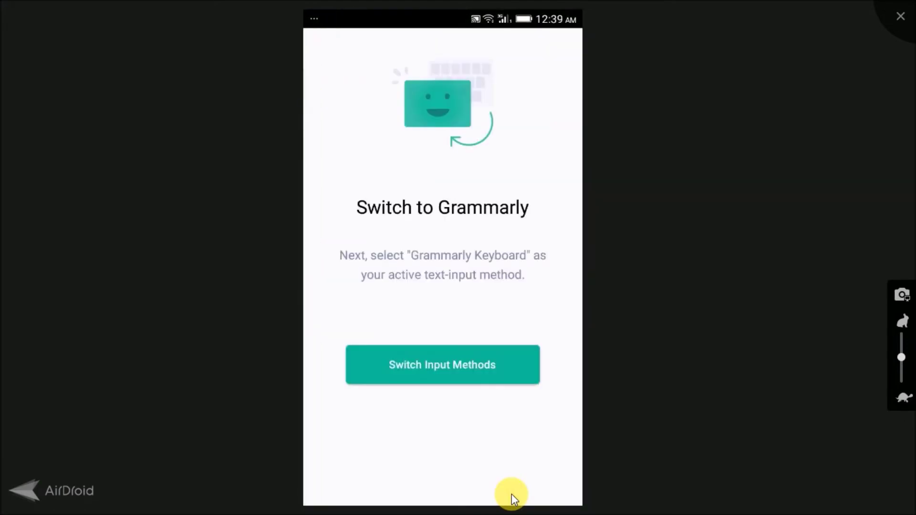
left_click(439, 359)
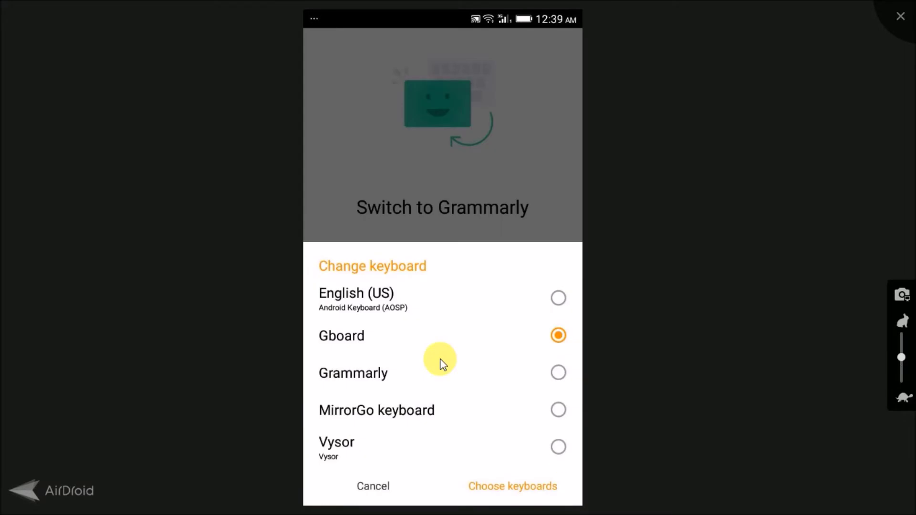
left_click(485, 379)
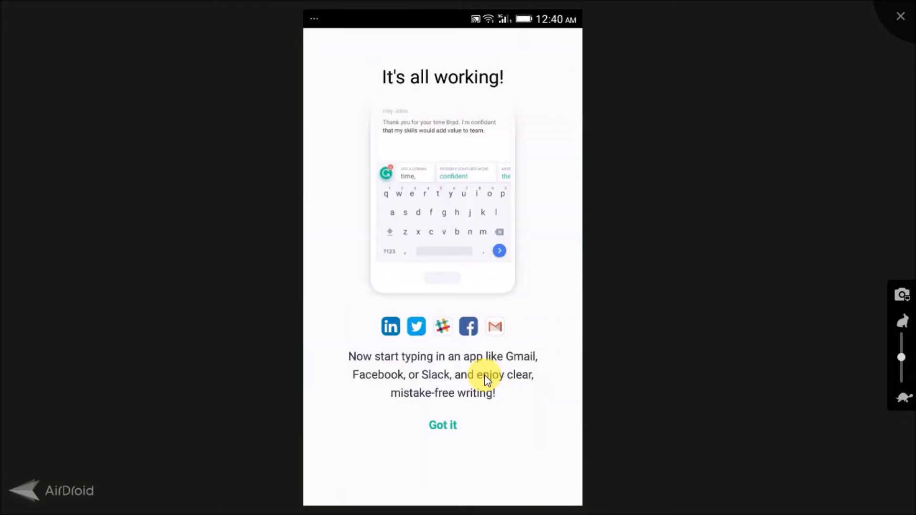
Step: Dismiss the setup-complete screen and review the Keyboard Look and Feel settings
left_click(443, 425)
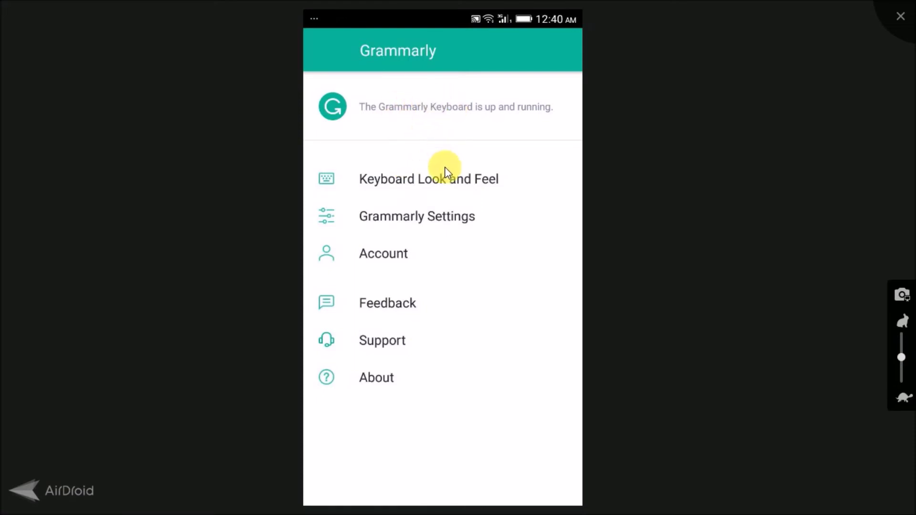
left_click(433, 183)
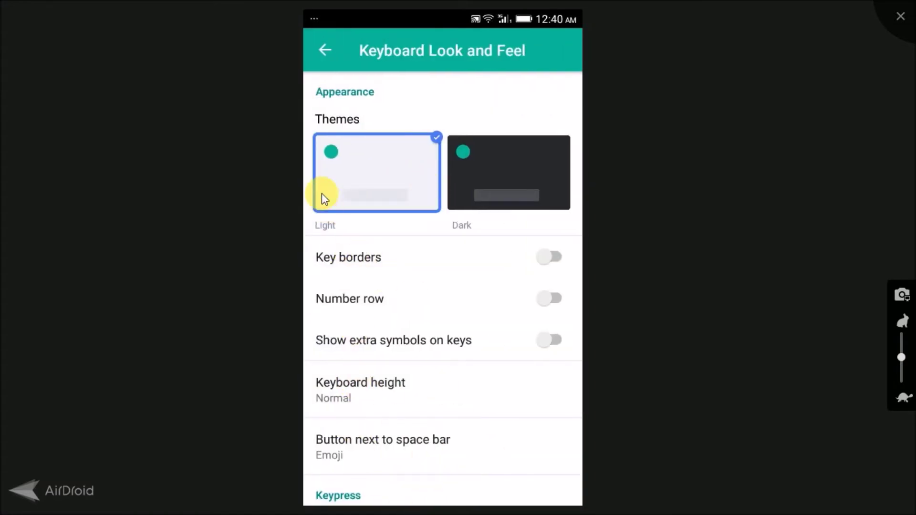
scroll(326, 210, "down", 3)
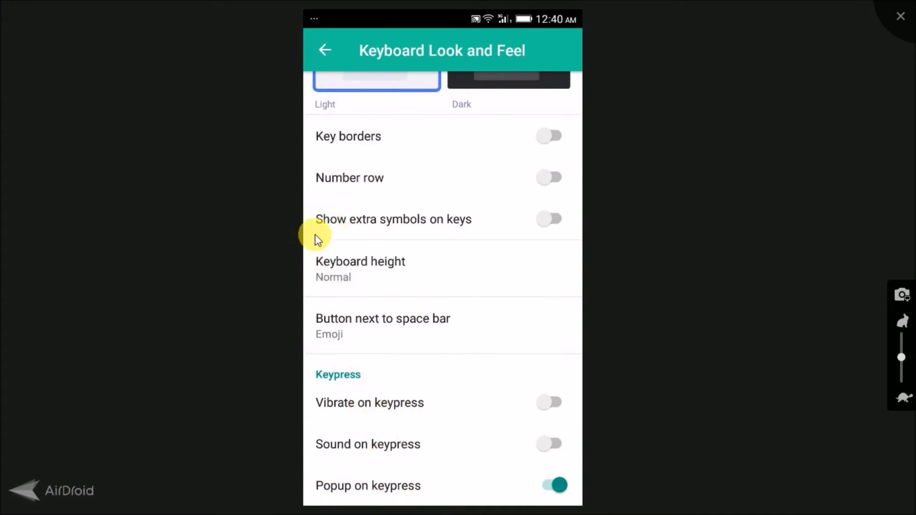
left_click(322, 50)
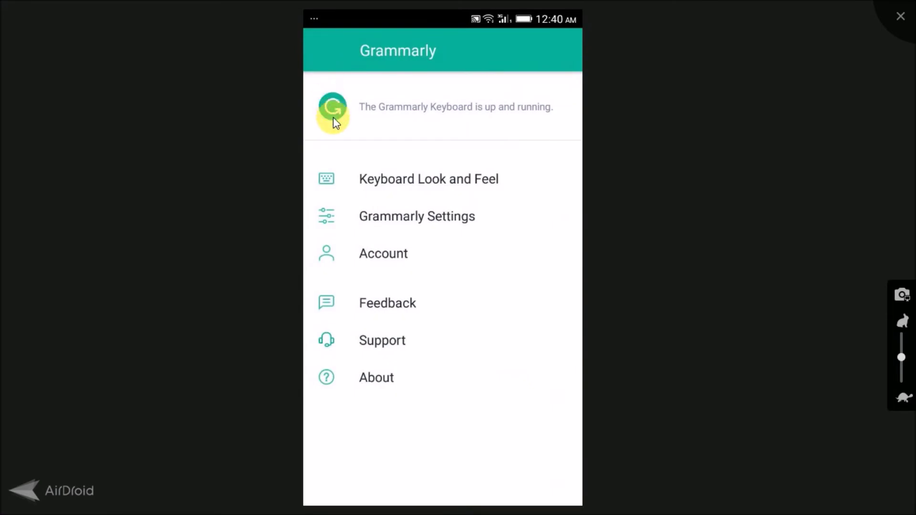
Step: Review the Grammarly writing settings, then exit the app to the home screen
left_click(378, 222)
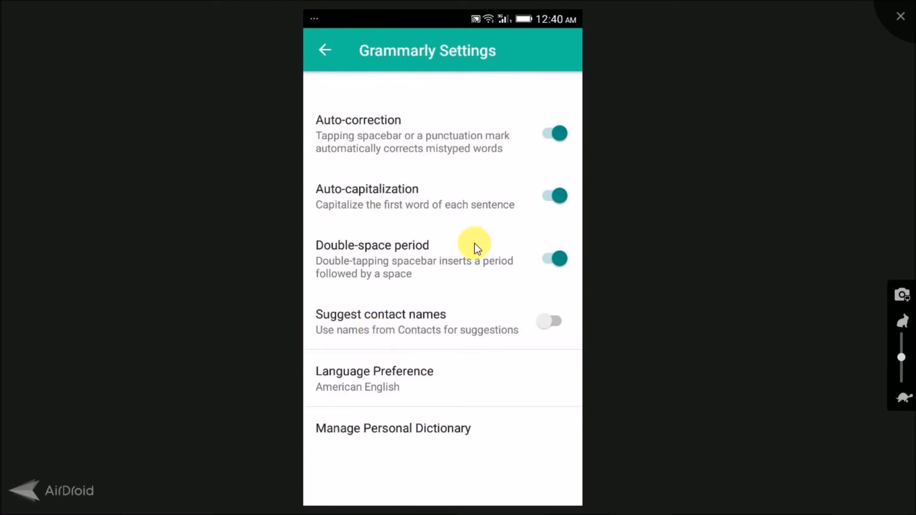
left_click(323, 52)
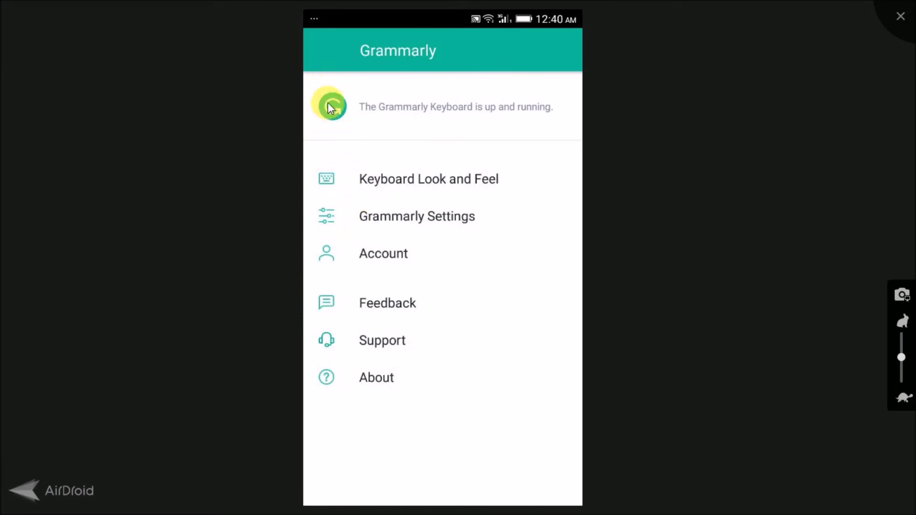
right_click(455, 481)
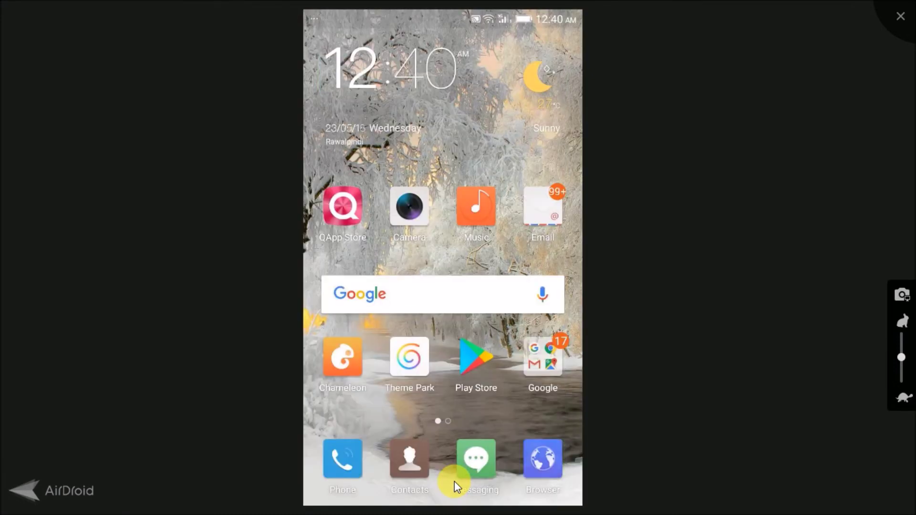
Step: Compose 'Hi, how are you?' in Messaging, accepting Grammarly's 'you' and 'Hi,' suggestions
left_click(488, 498)
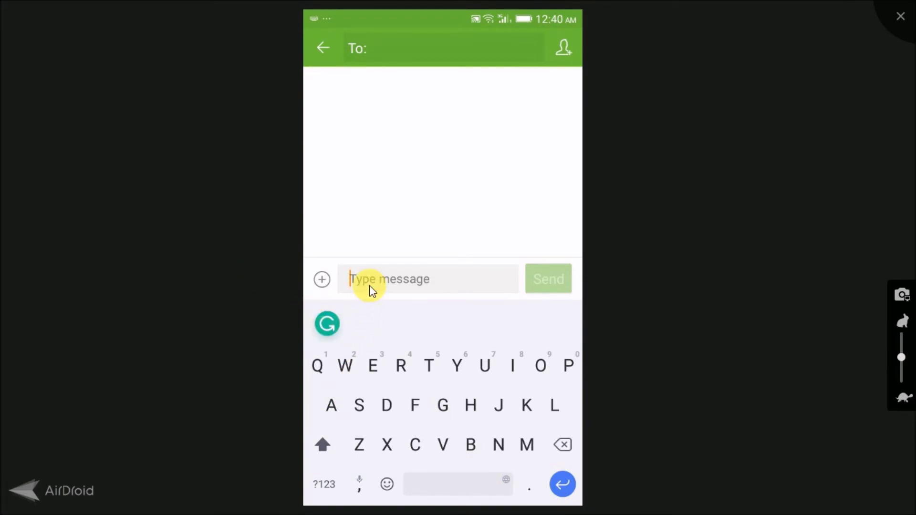
type("Hi")
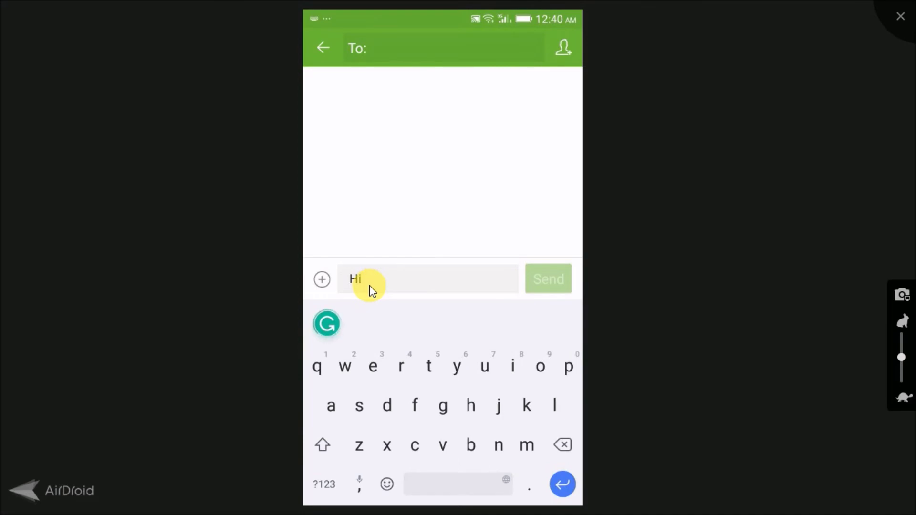
type(" how ")
type("are ")
type("y")
type("u")
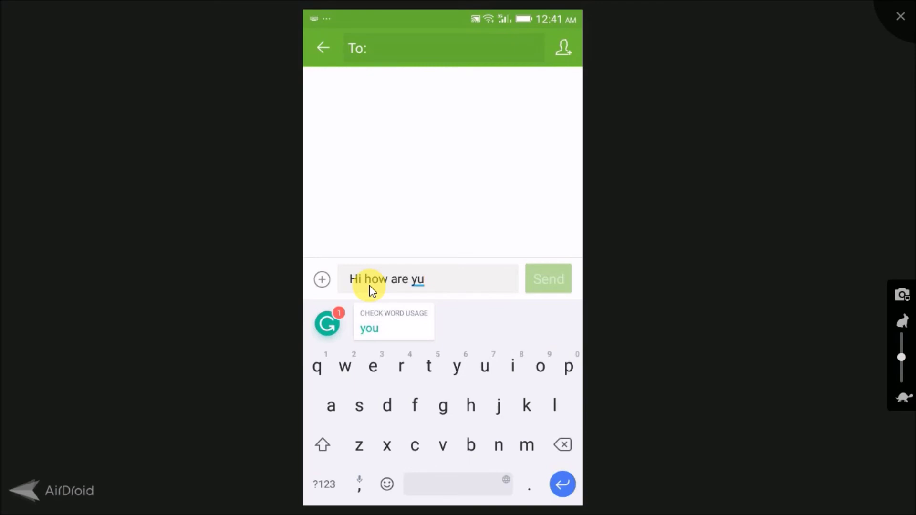
left_click(385, 329)
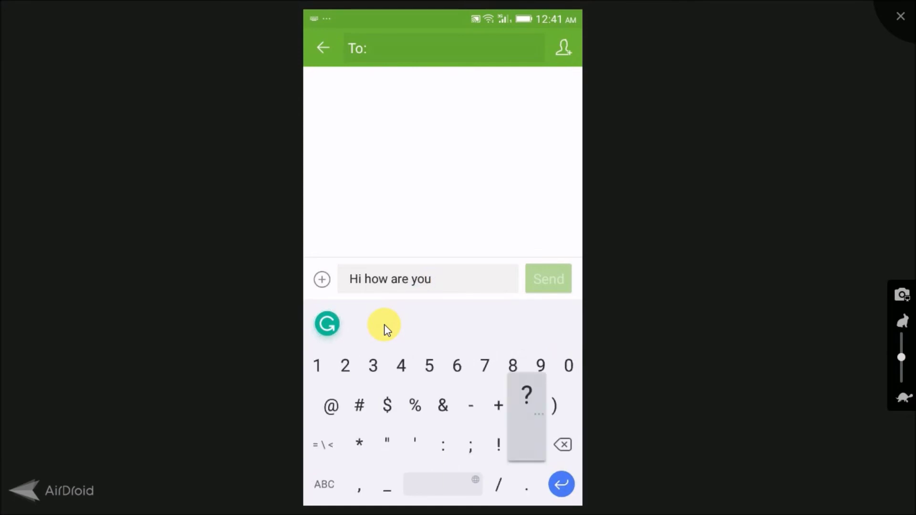
type("?")
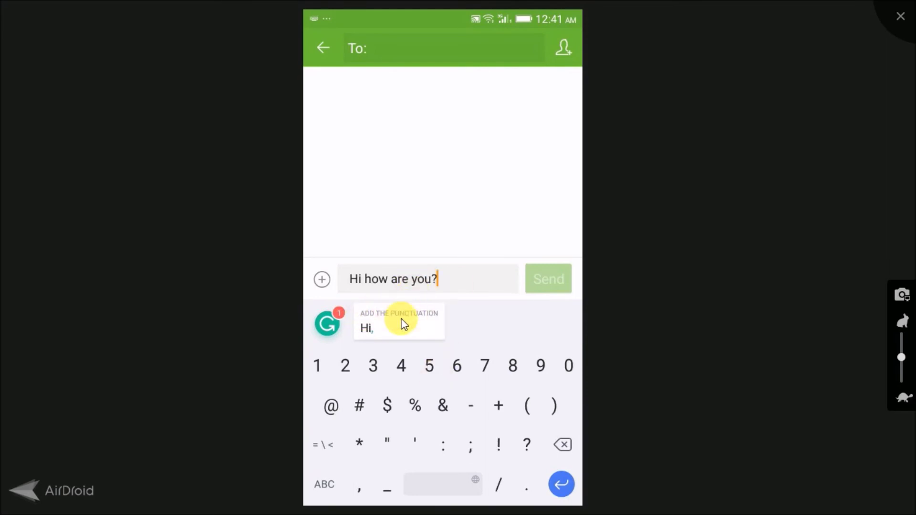
left_click(401, 323)
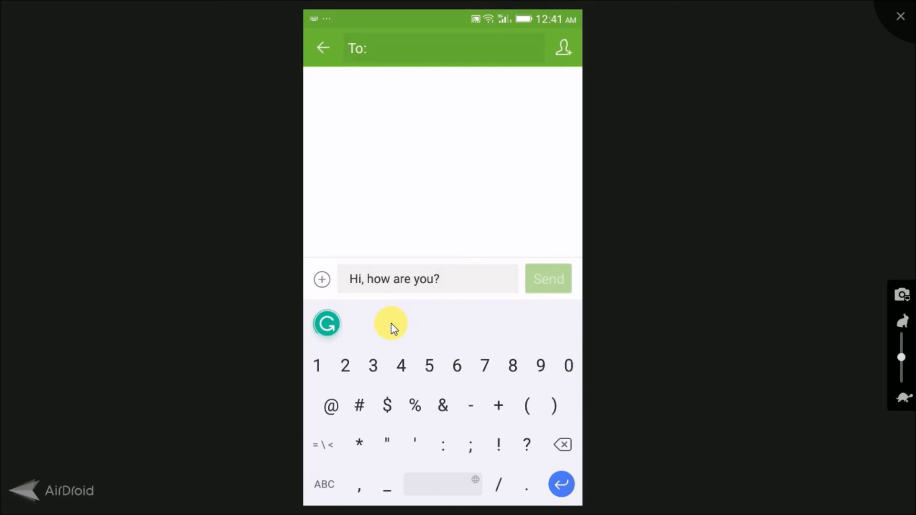
Step: Leave the Messaging draft and return to the Android home screen
key("Home")
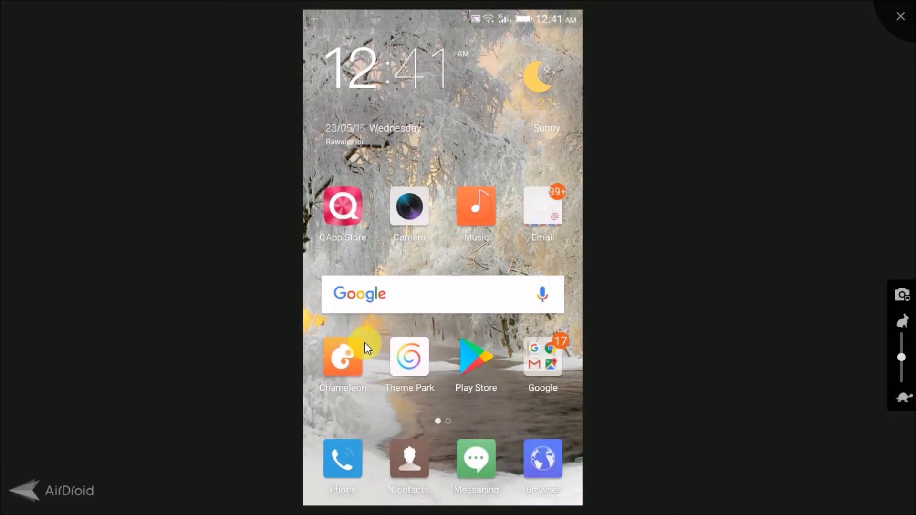